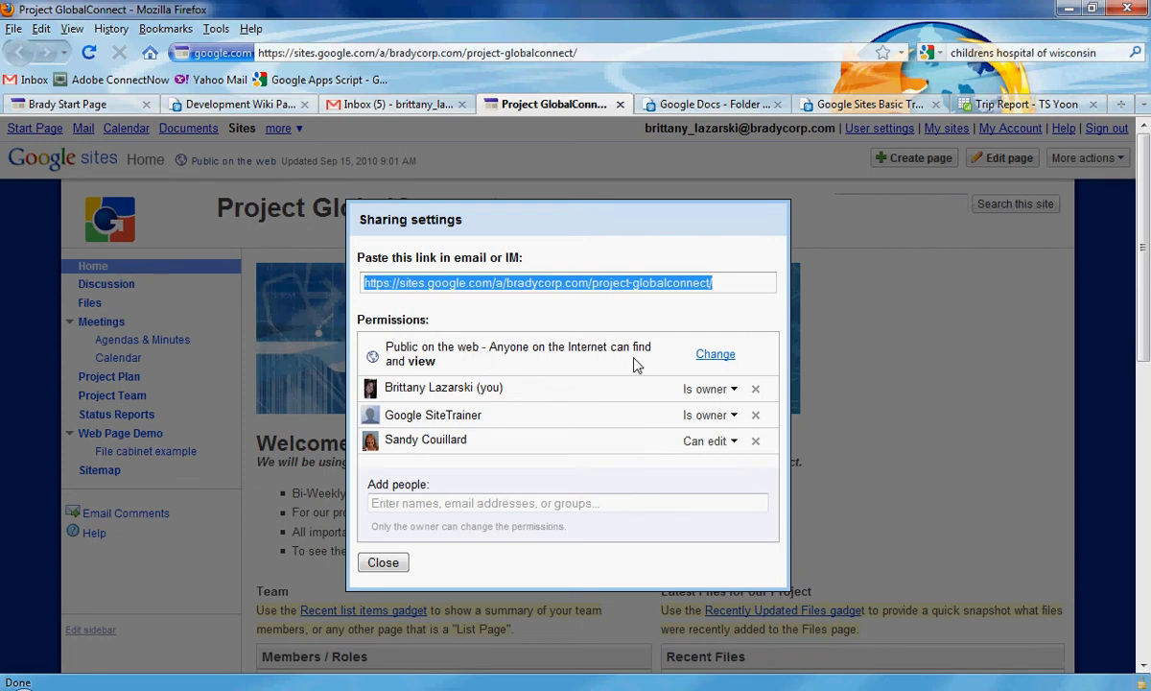
# Change the site's visibility from Public on the web to Brady Corporation only.
pyautogui.click(717, 355)
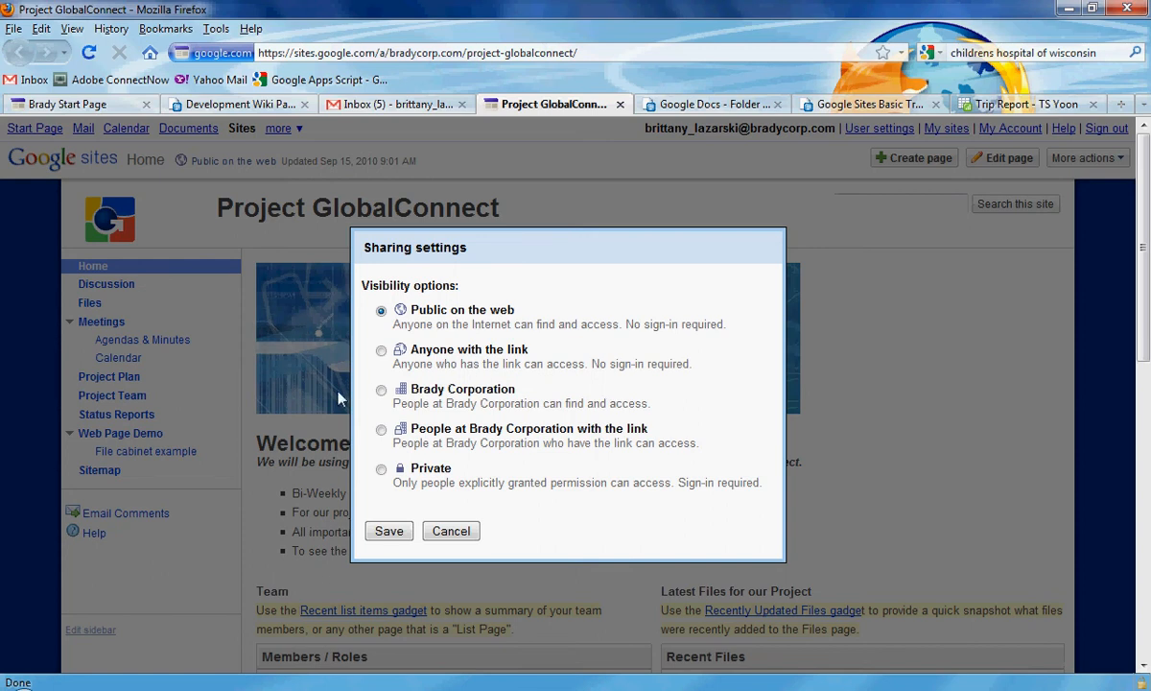
pyautogui.click(381, 389)
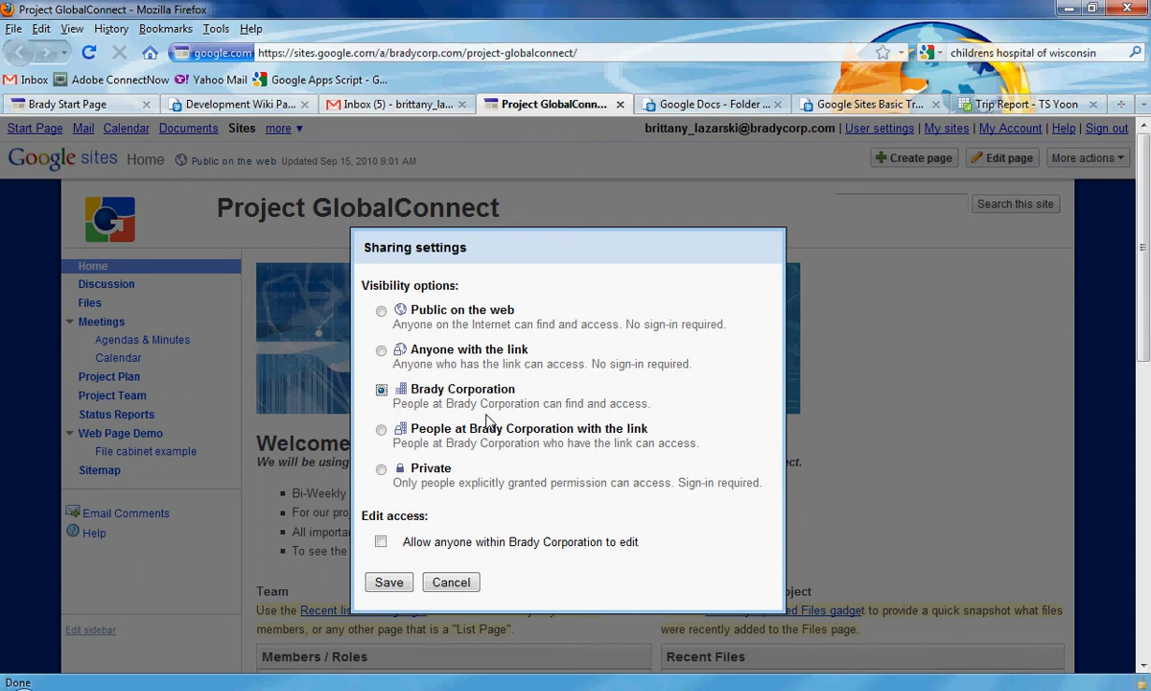
# After trying the company edit and link options, save visibility as Private and start adding people.
pyautogui.click(381, 544)
pyautogui.click(381, 543)
pyautogui.click(382, 431)
pyautogui.click(381, 470)
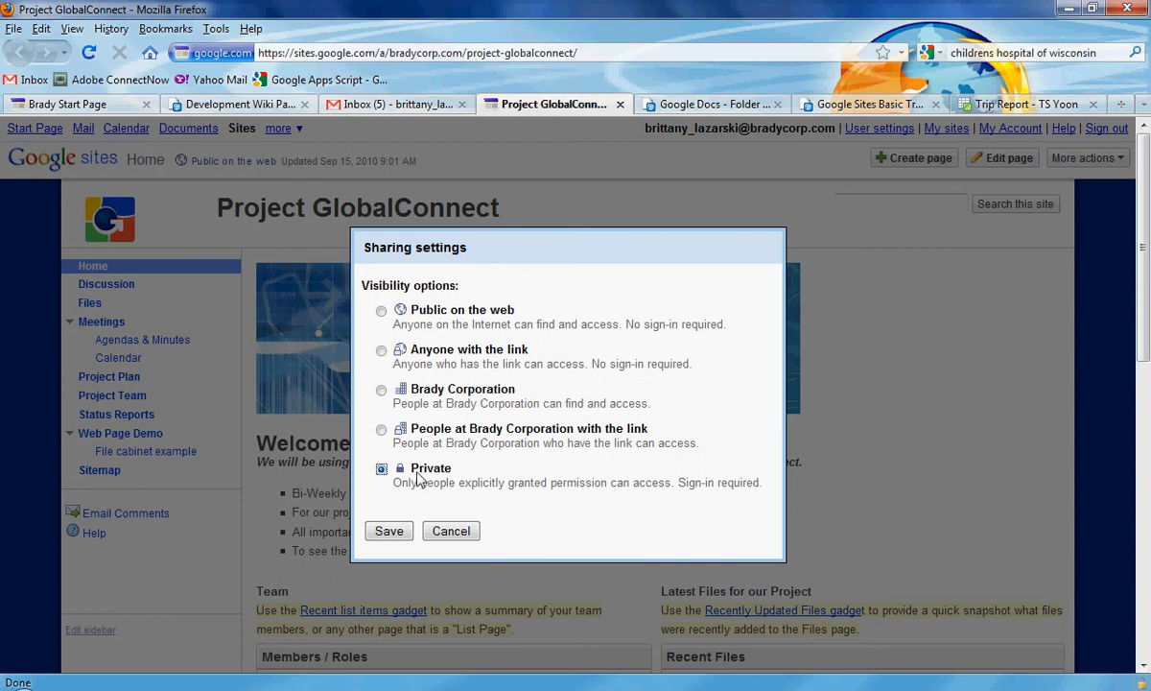
pyautogui.click(387, 533)
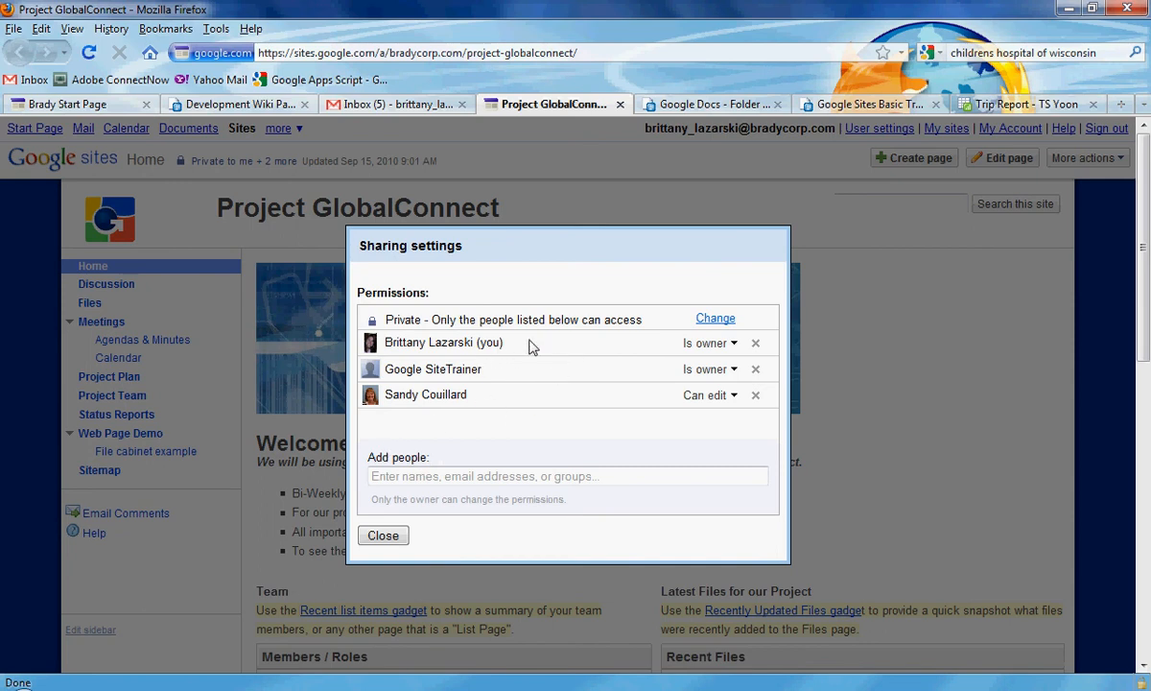
pyautogui.click(389, 476)
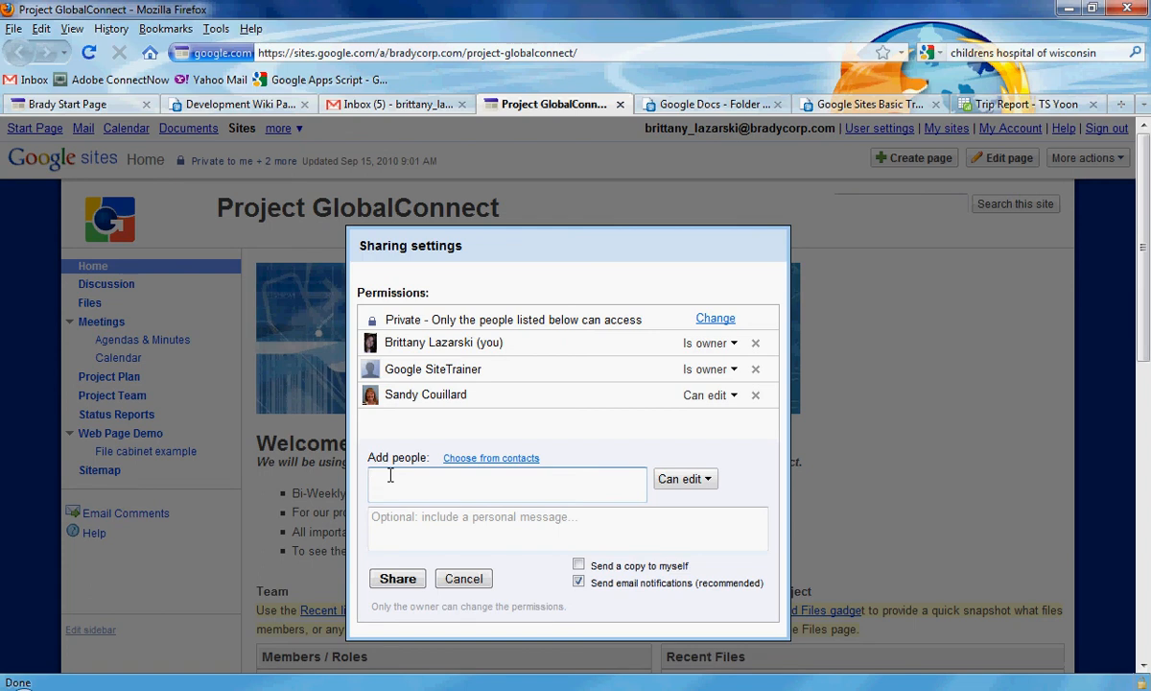
# Add two coworkers from the autocomplete suggestions as invitees with Can view access.
pyautogui.write('kos')
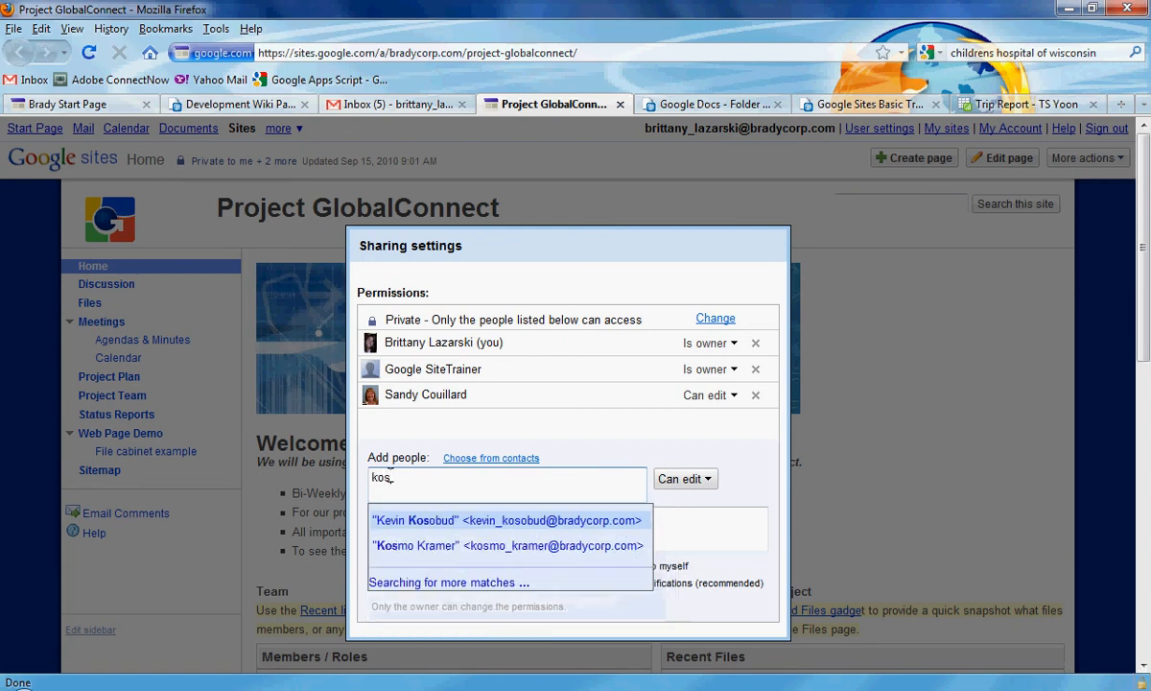
pyautogui.write('m')
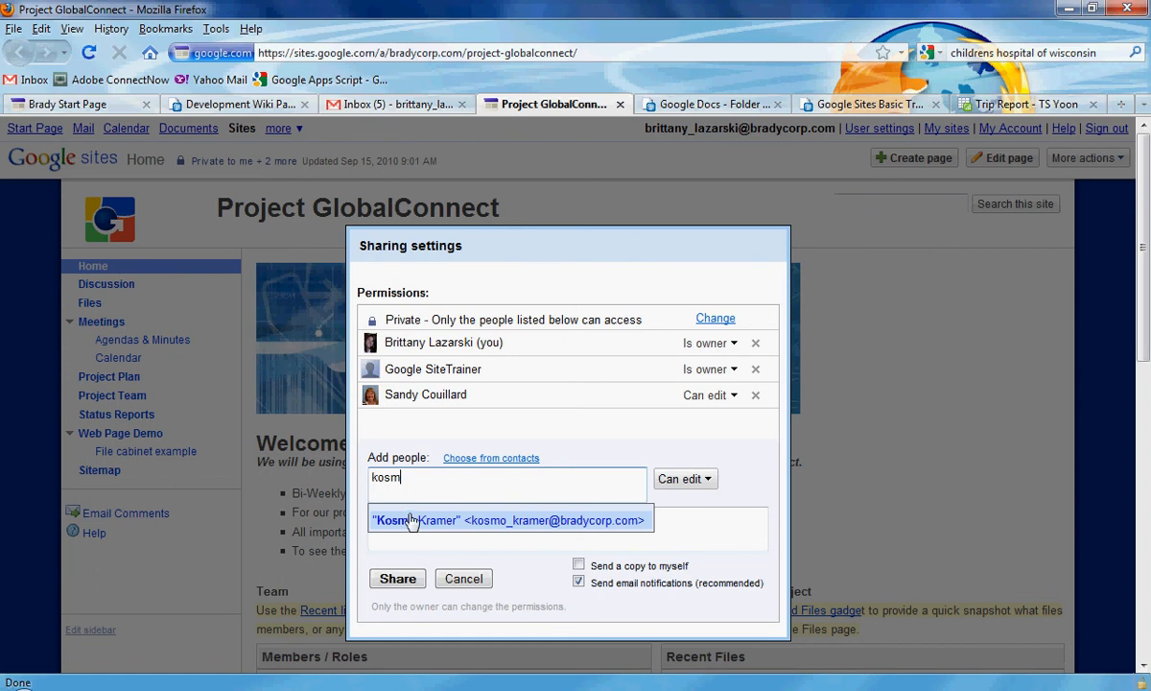
pyautogui.click(410, 519)
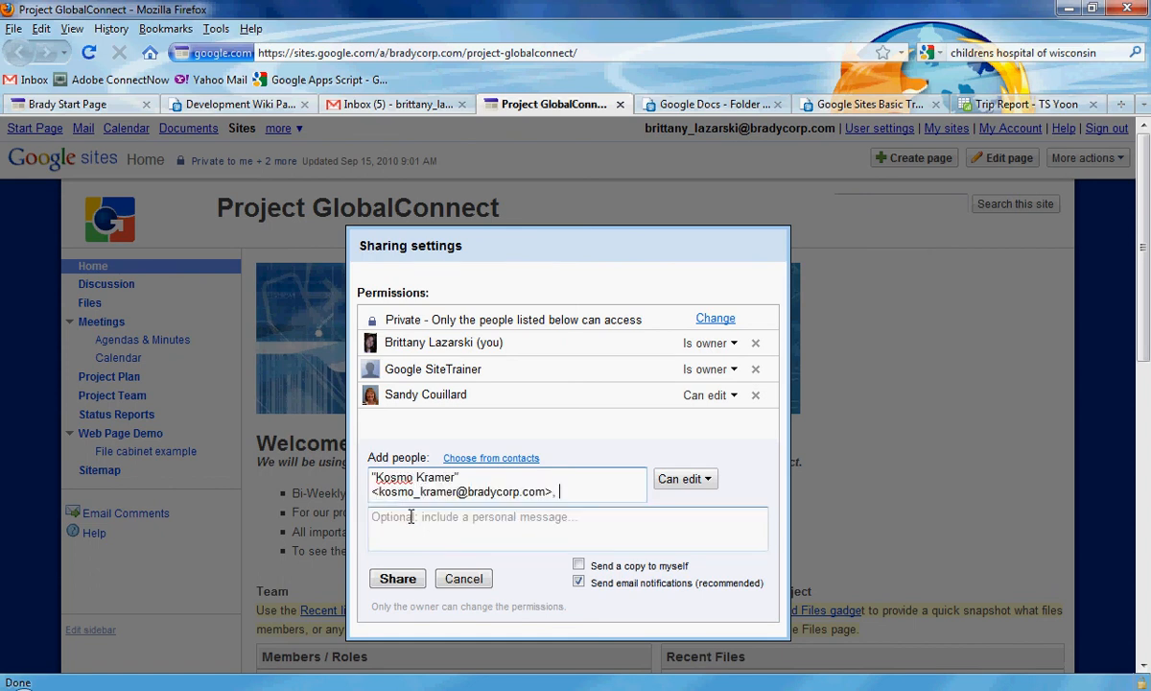
pyautogui.write('jerry s')
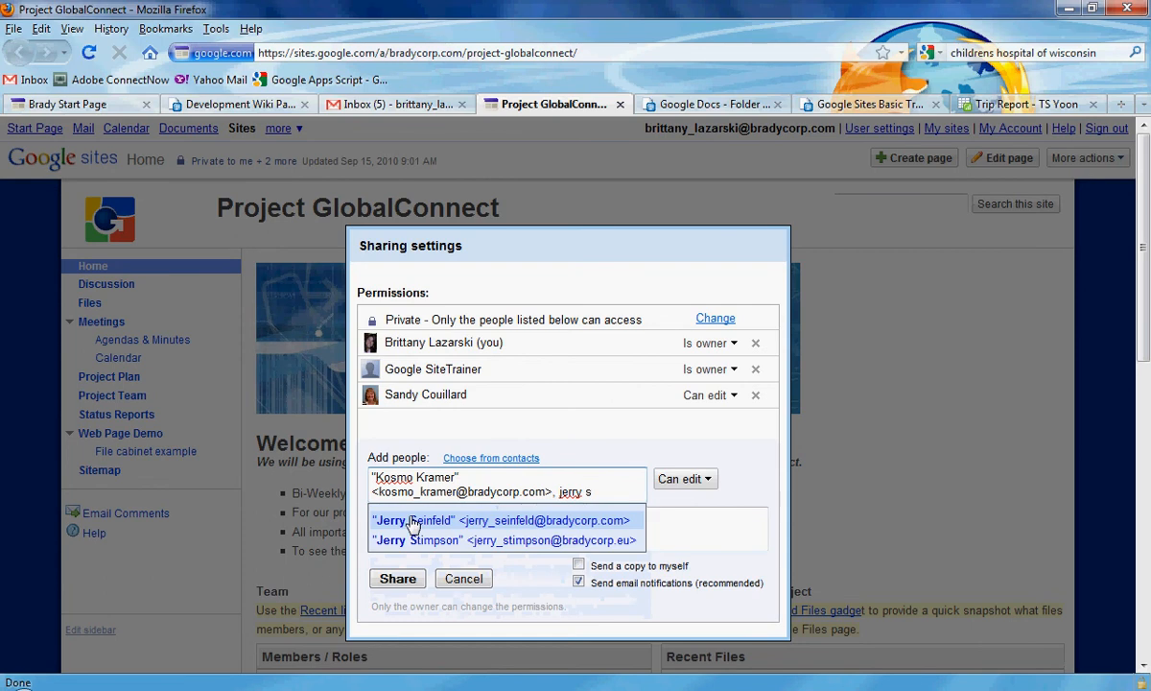
pyautogui.click(415, 520)
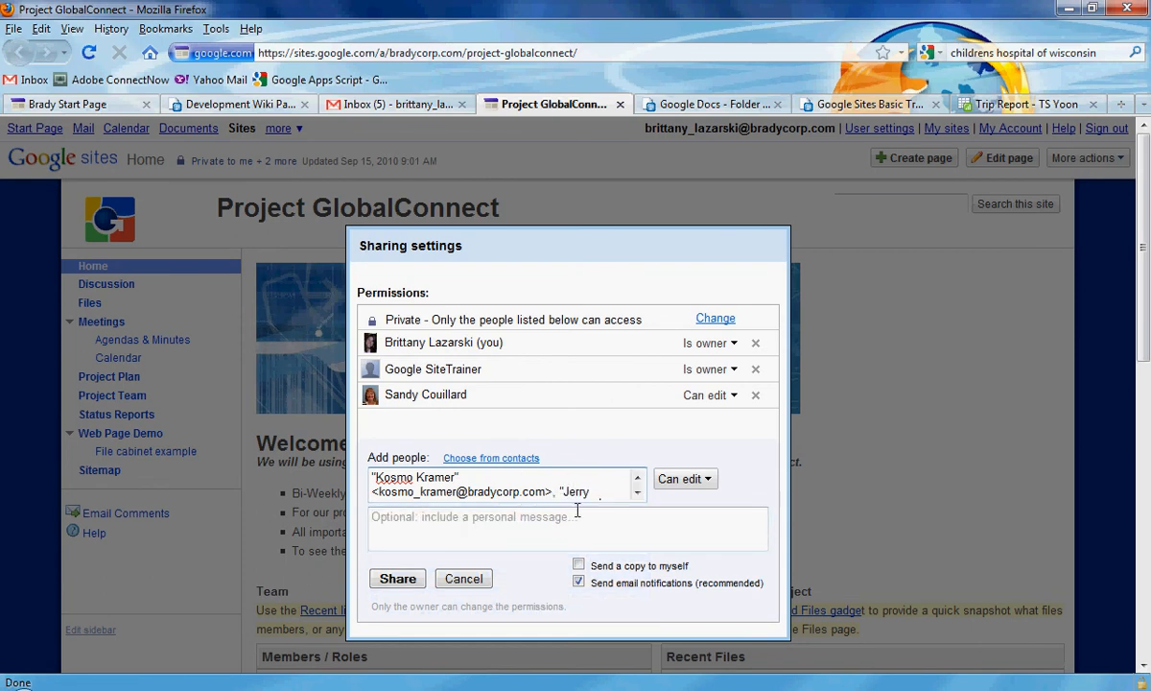
pyautogui.click(701, 480)
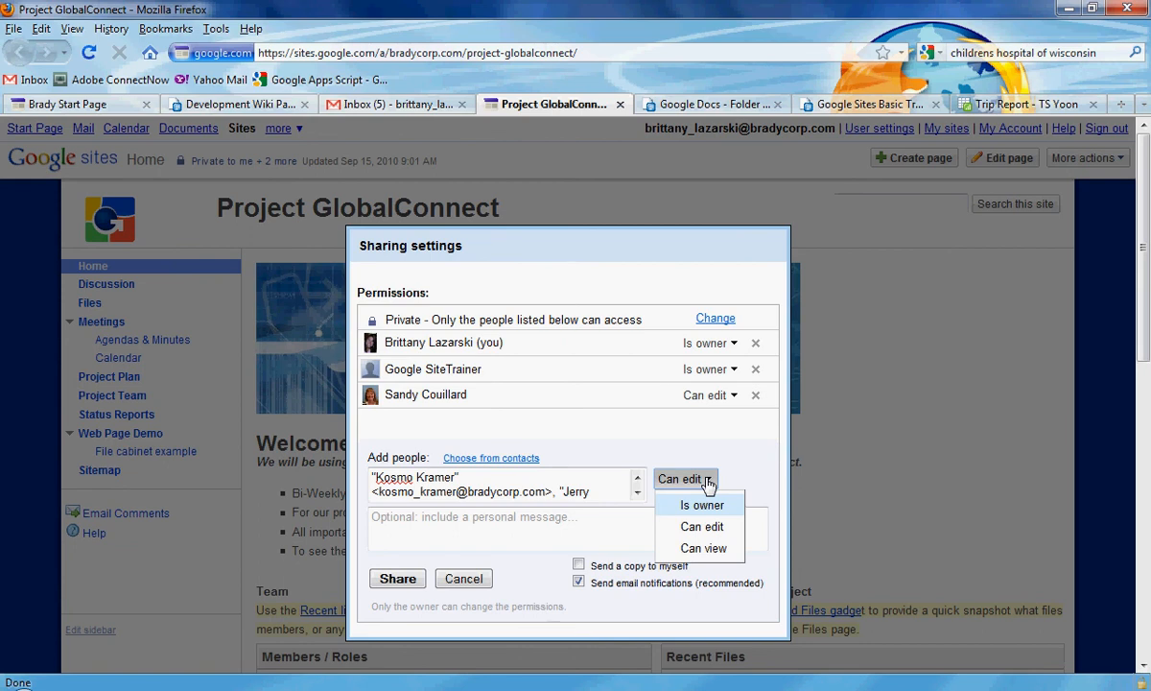
pyautogui.click(711, 554)
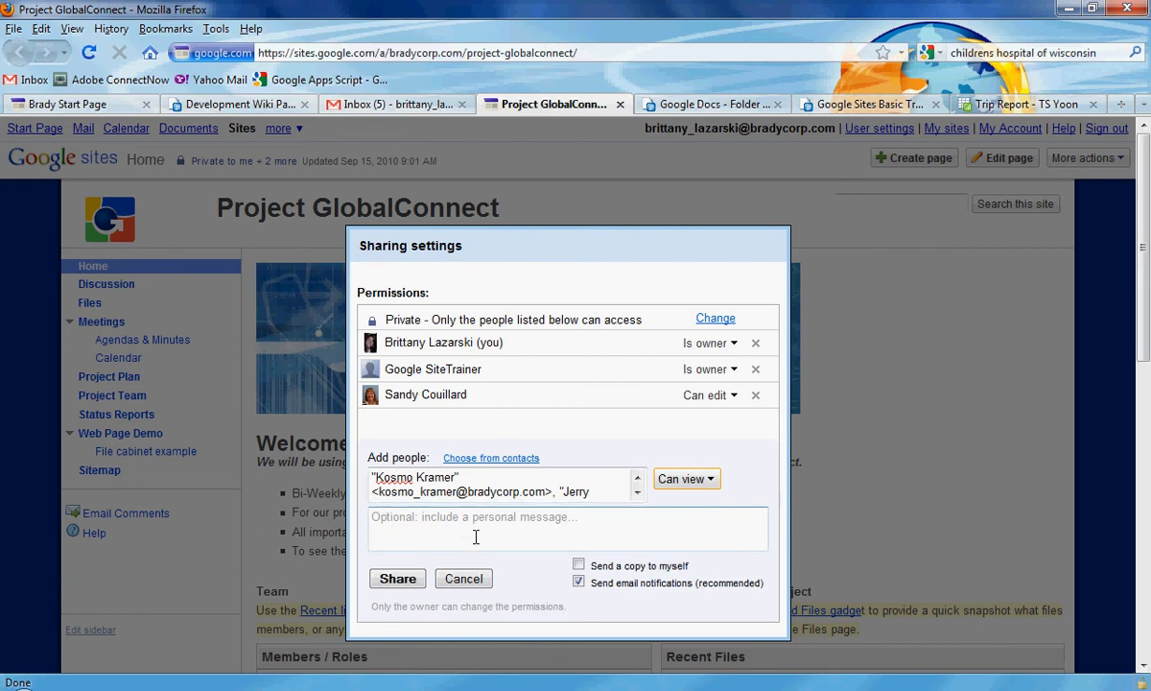
# Write the message 'Here is our new site' and turn off email notifications.
pyautogui.click(433, 532)
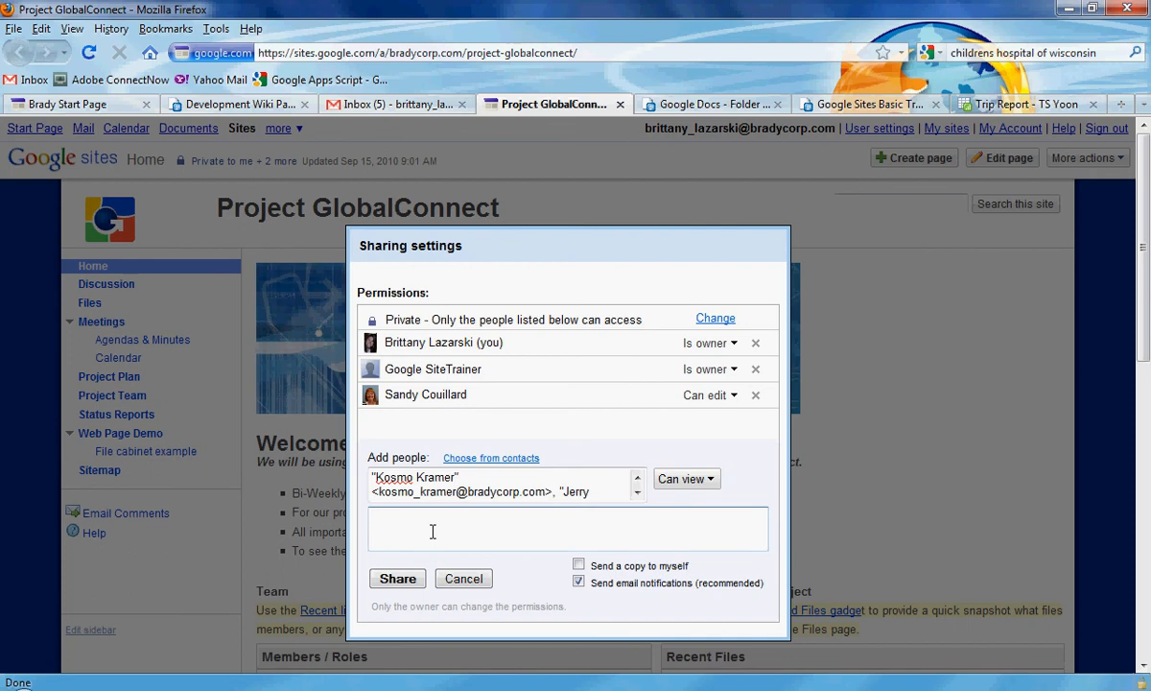
pyautogui.write('Here is out ne')
pyautogui.press('BackSpace')
pyautogui.press('BackSpace')
pyautogui.press('BackSpace')
pyautogui.press('BackSpace')
pyautogui.write('r new site')
pyautogui.click(579, 583)
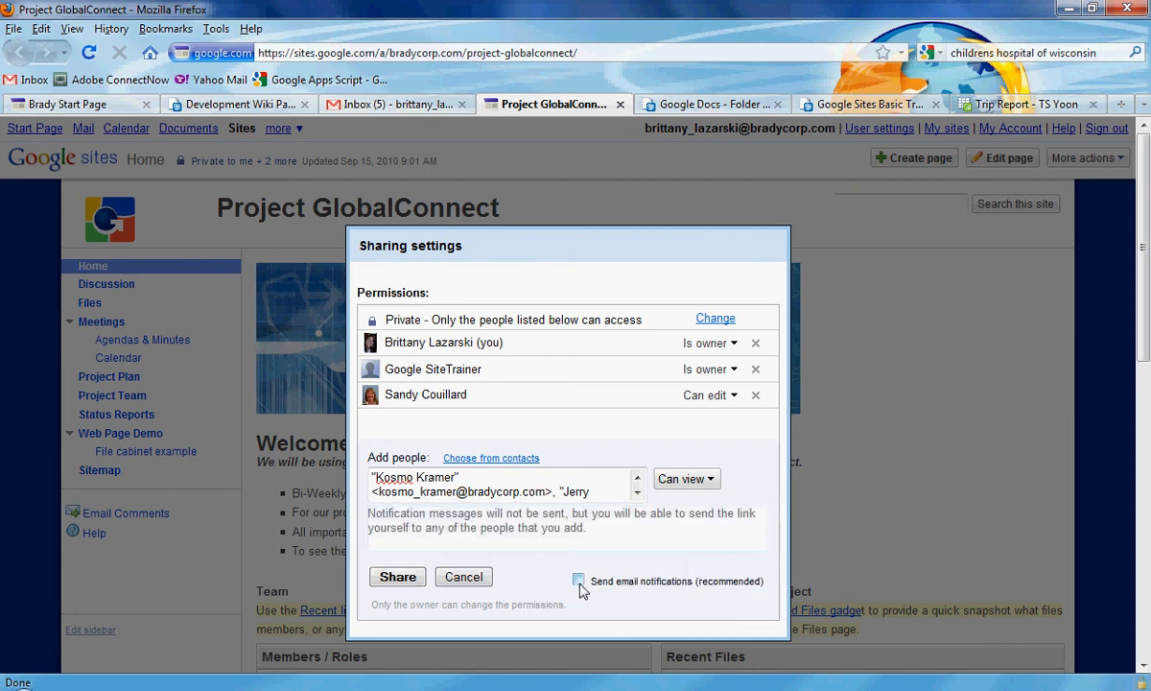
# Share with the two coworkers and confirm skipping the invitation emails.
pyautogui.click(398, 578)
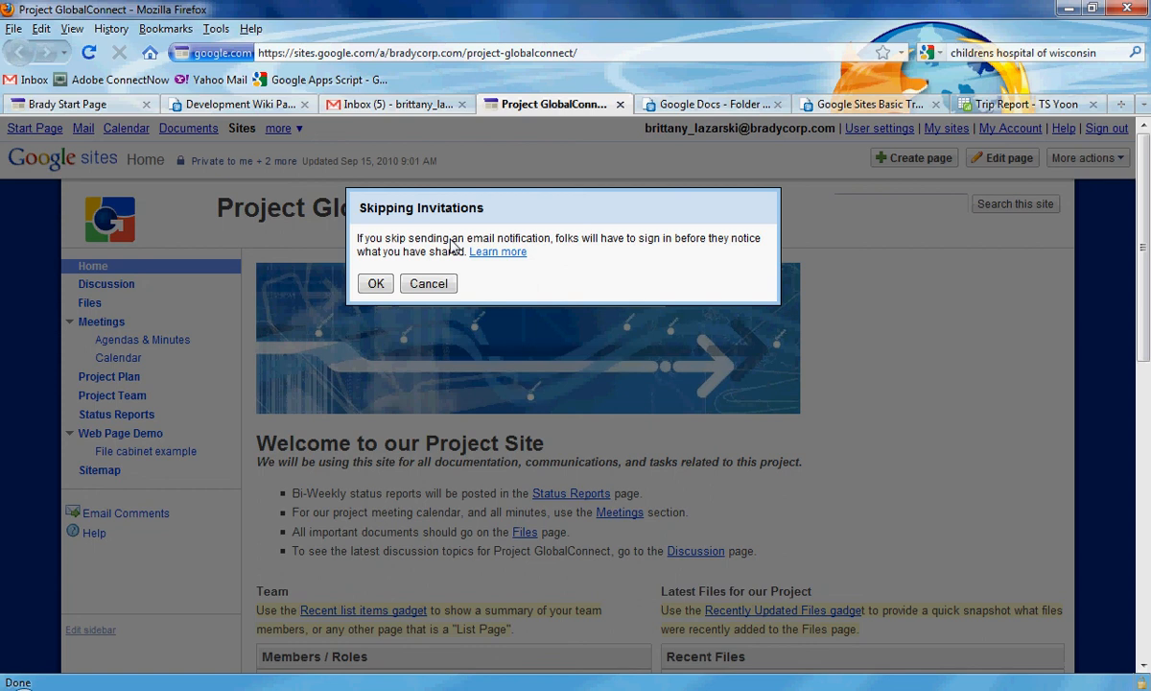
pyautogui.click(374, 284)
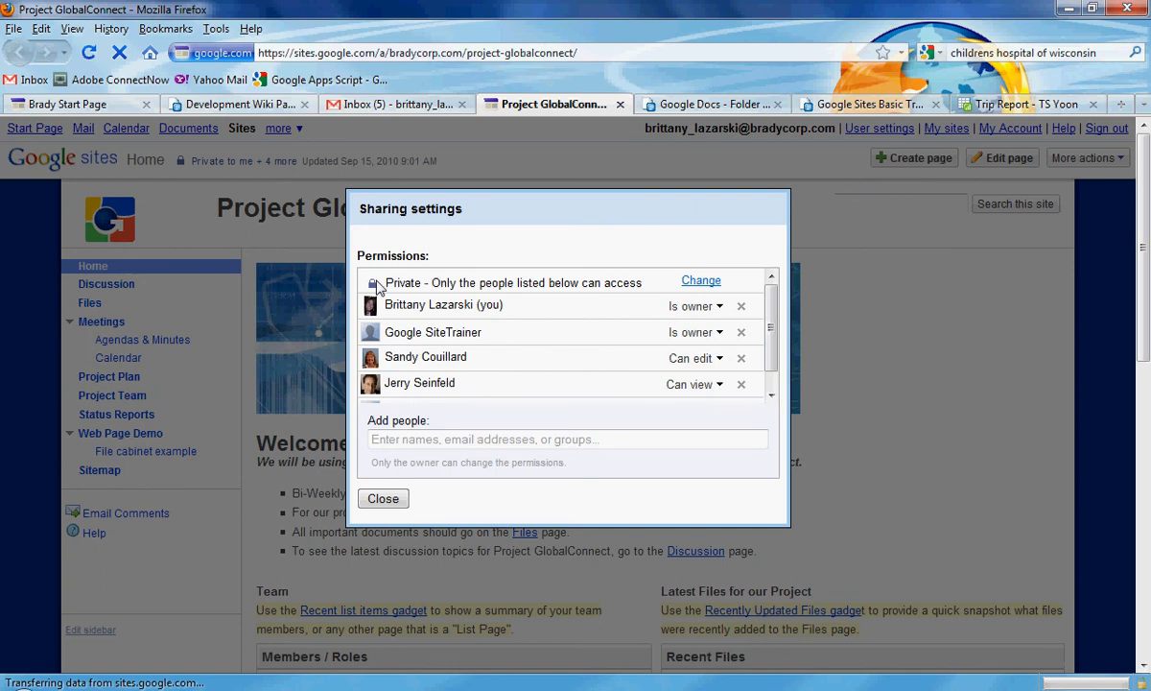
# Add the external Gmail address as a new invitee with Can view access.
pyautogui.click(427, 443)
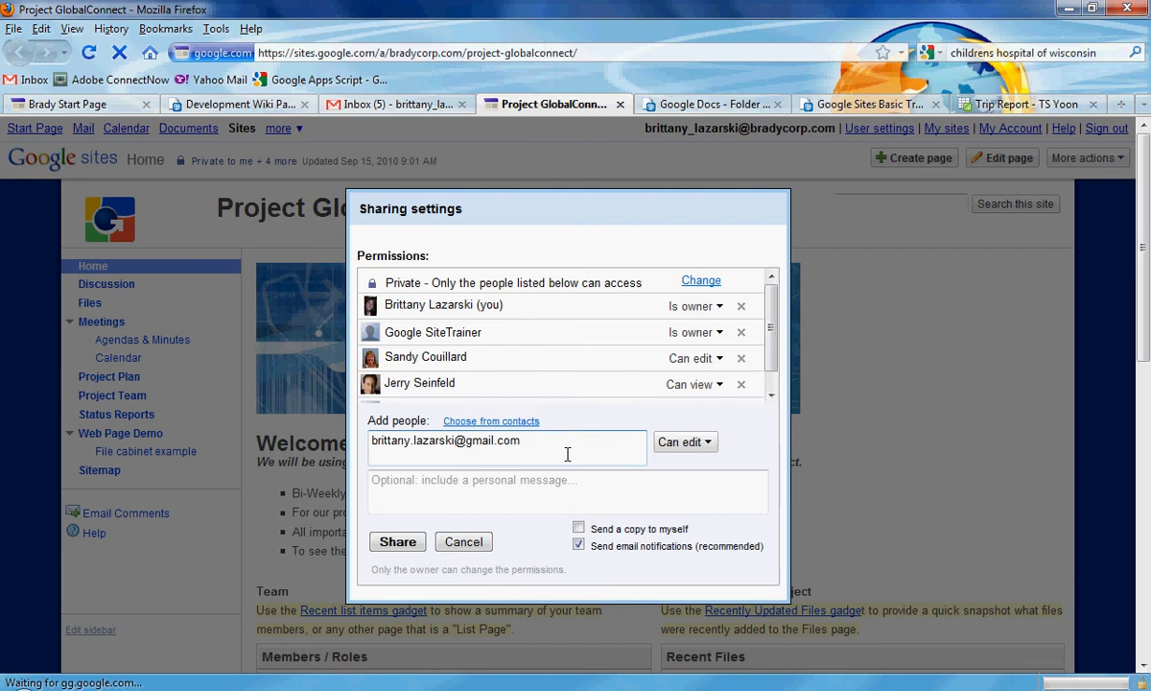
pyautogui.click(689, 442)
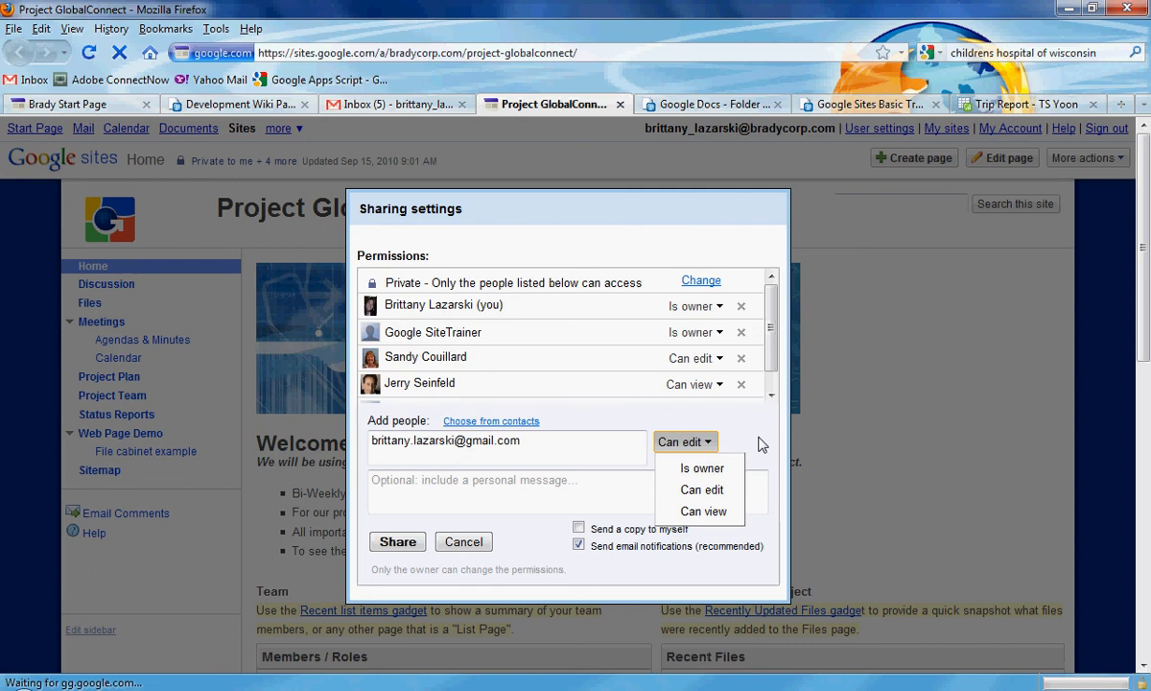
pyautogui.click(704, 512)
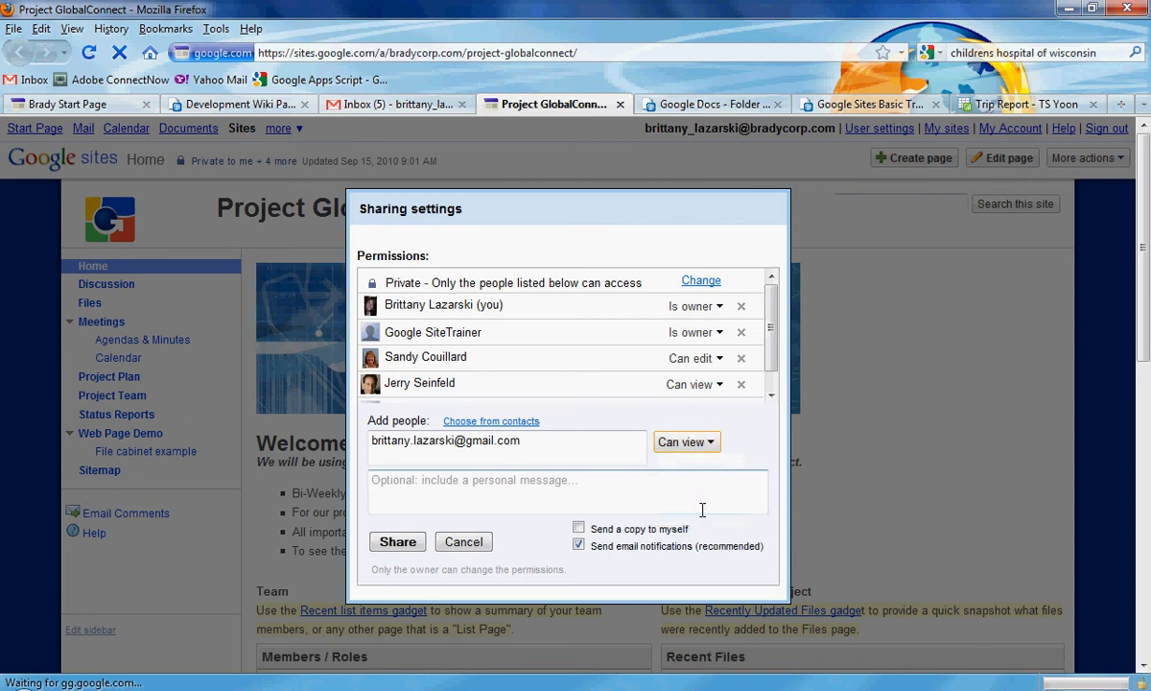
# Include the message 'Here is my new site' and share with the Gmail address.
pyautogui.click(462, 497)
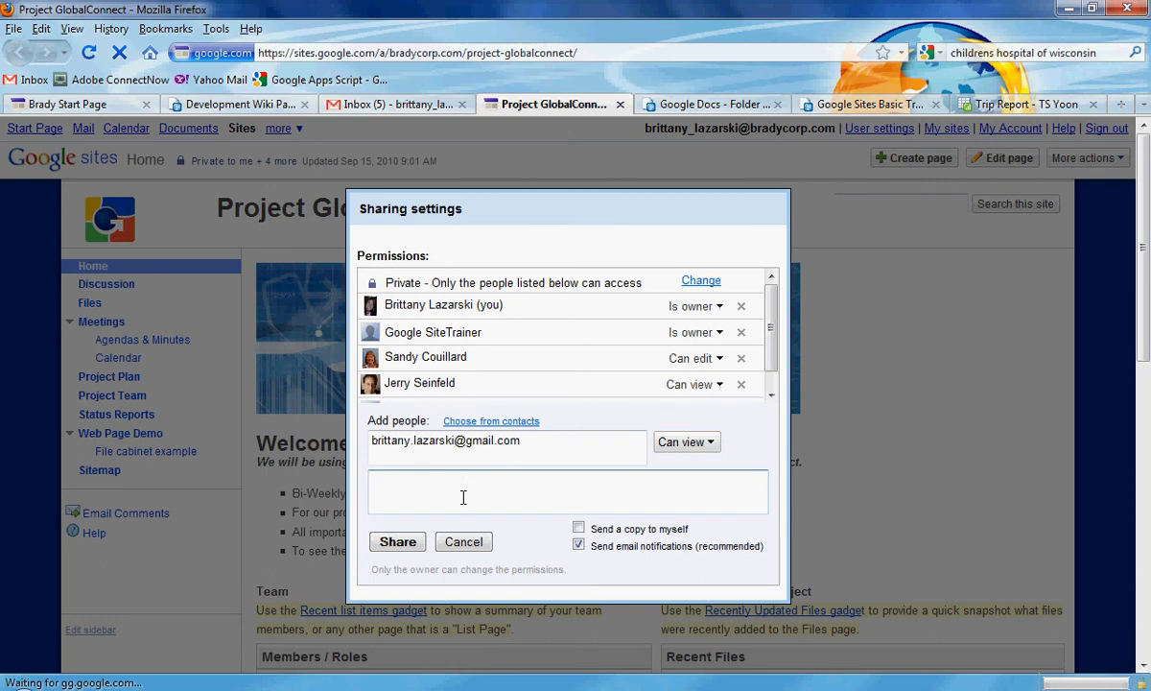
pyautogui.write('Here is my new site')
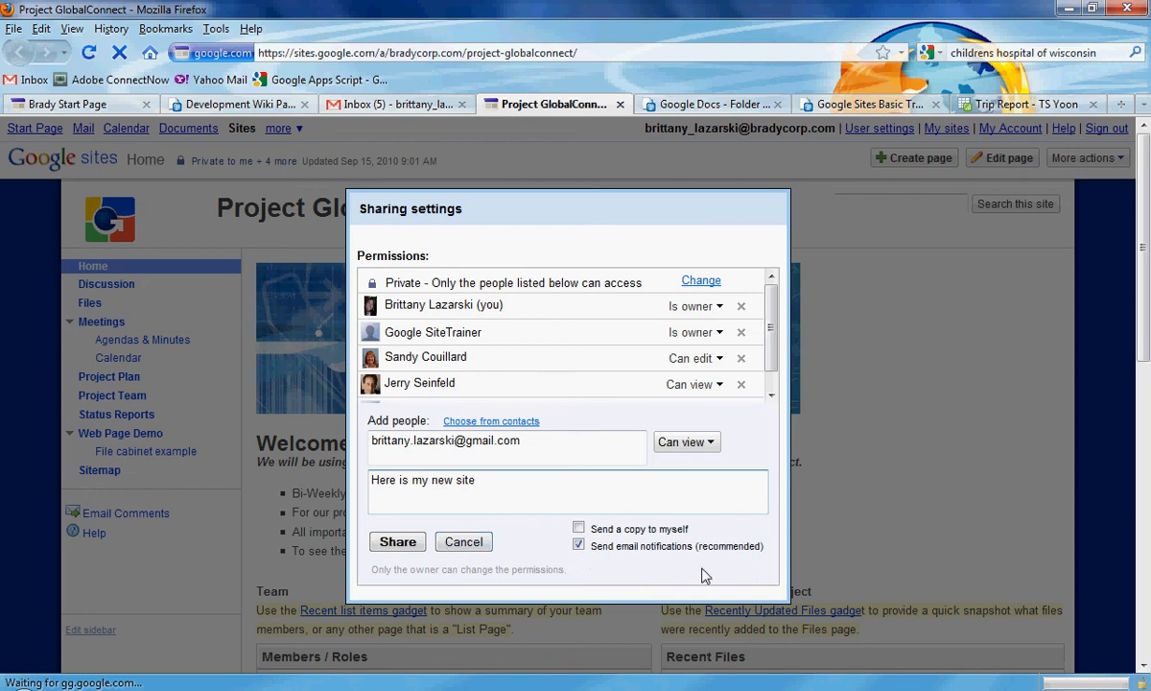
pyautogui.click(395, 542)
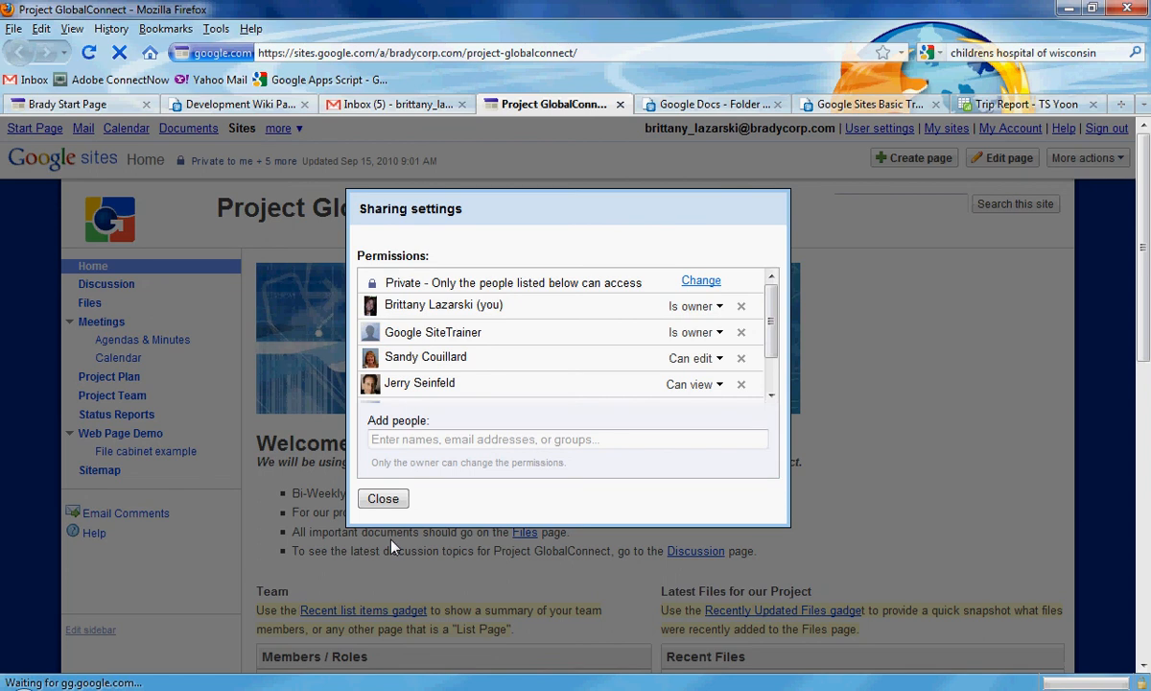
# Open the Google Sites More Info page from the Brady Start Page.
pyautogui.click(87, 106)
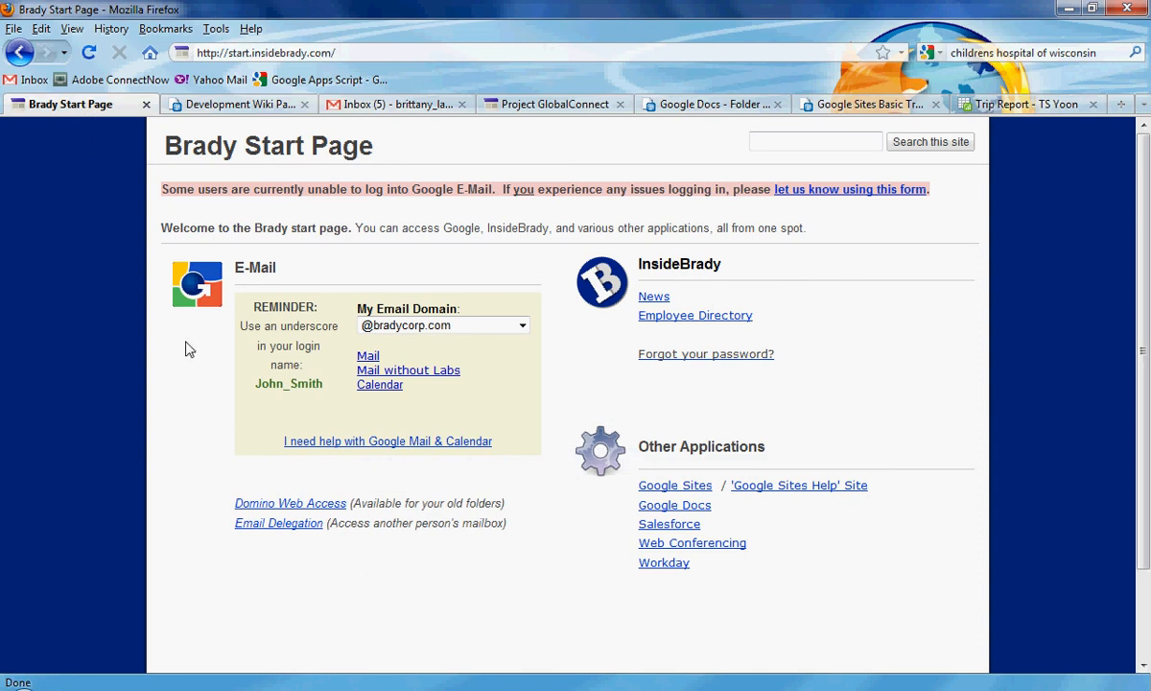
pyautogui.click(687, 487)
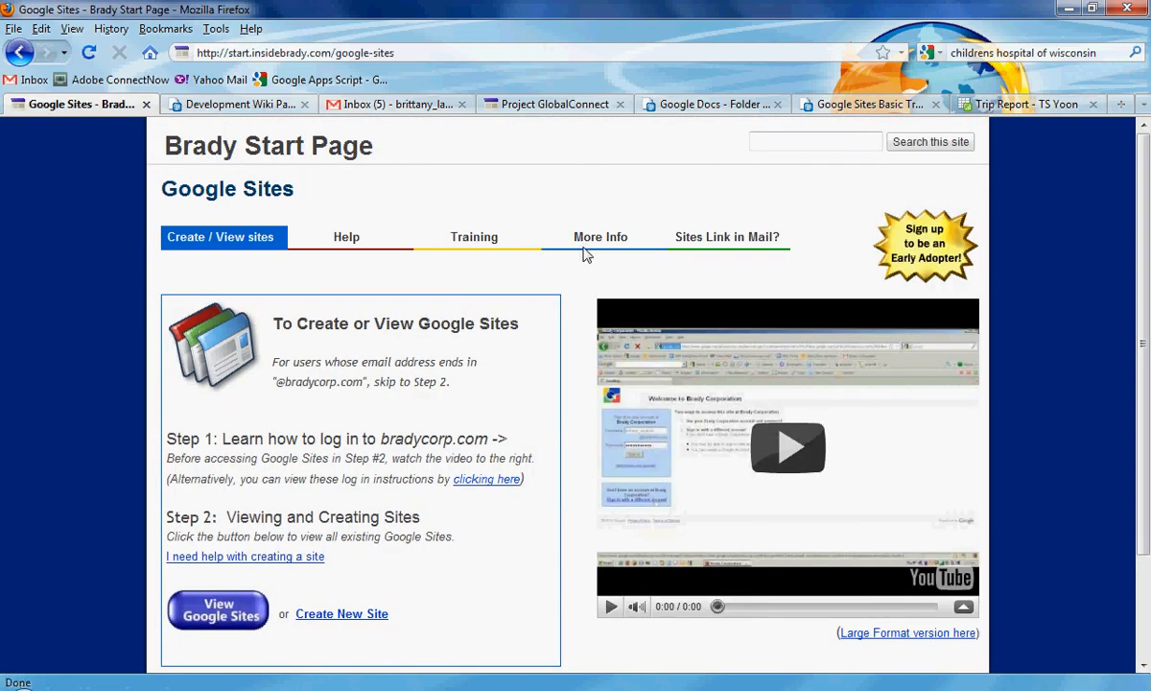
pyautogui.click(599, 247)
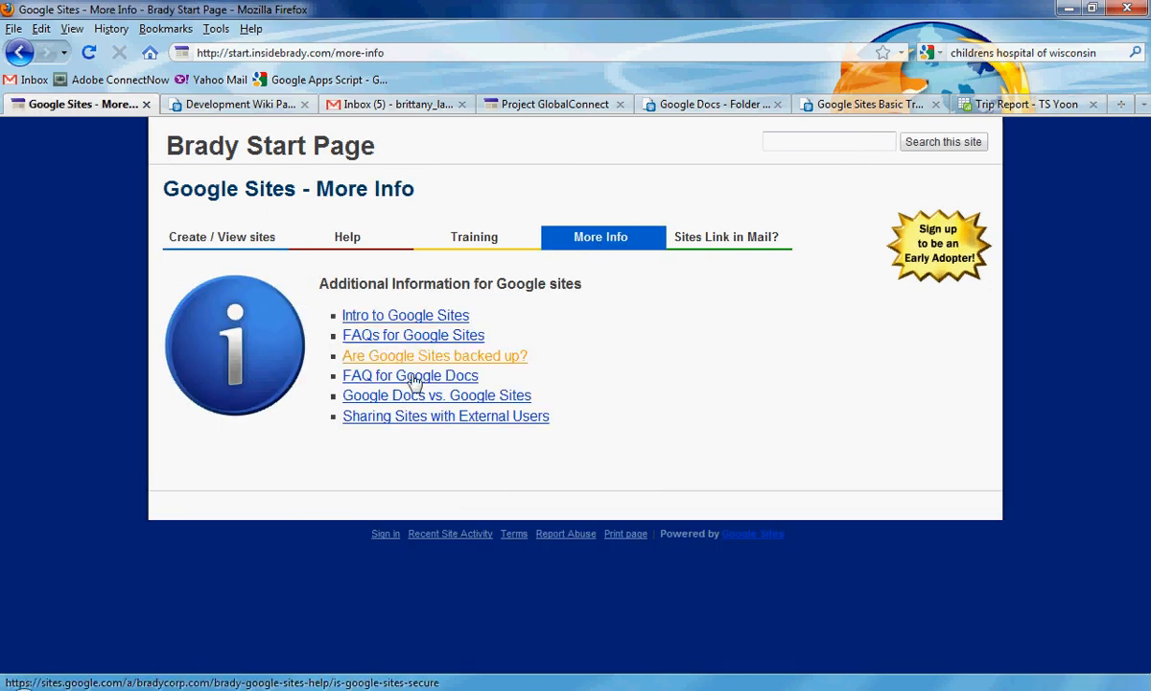